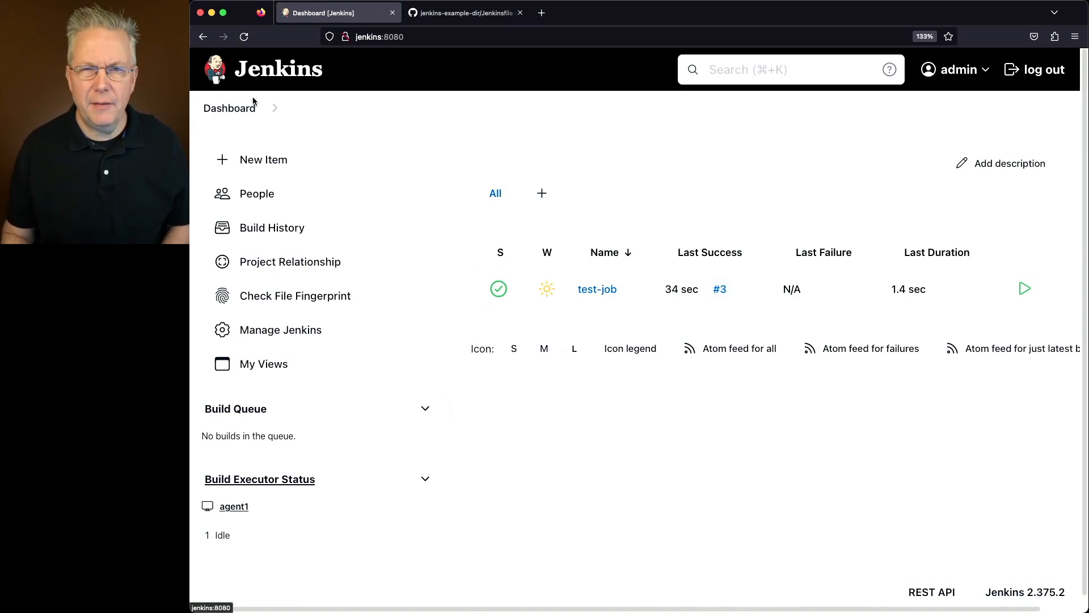
- Go from the Dashboard to the test-job pipeline page listing builds #1-#3
left_click(597, 289)
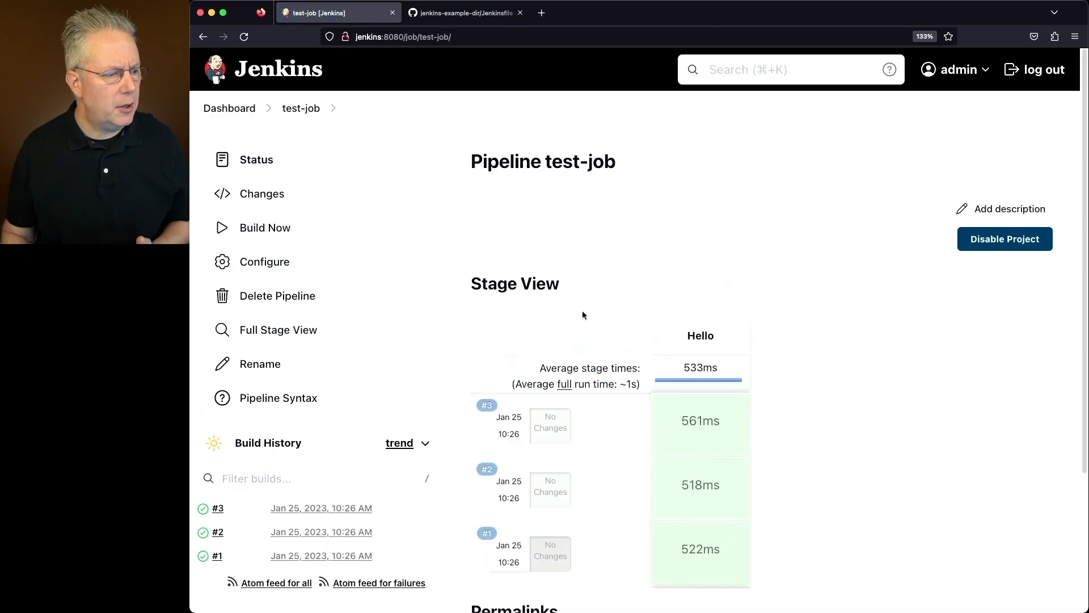
scroll(582, 311, "down", 2)
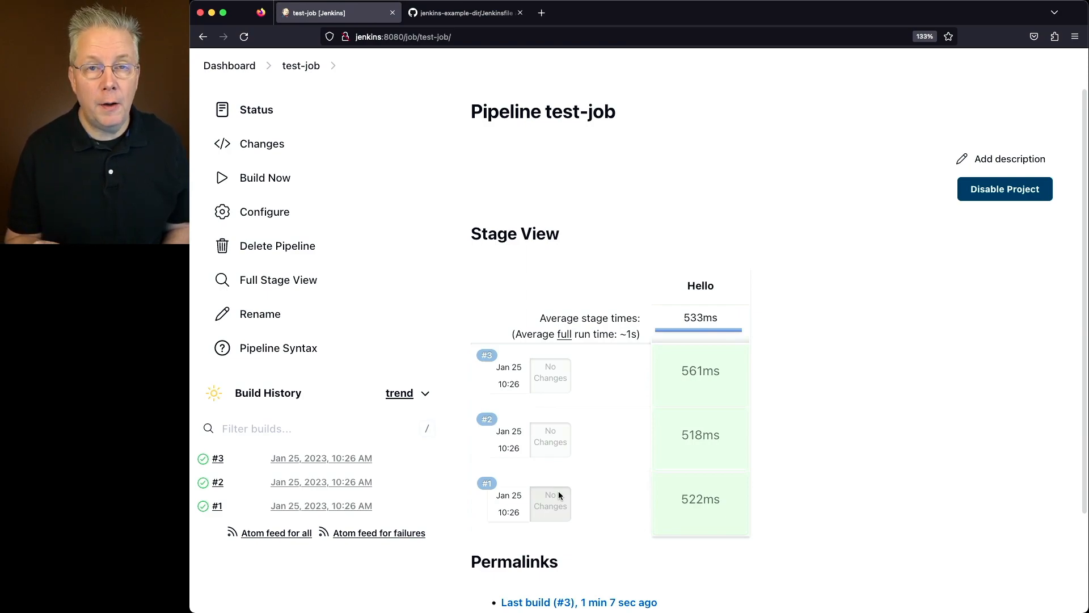
- Reach the Script Console through Dashboard > Manage Jenkins
left_click(223, 67)
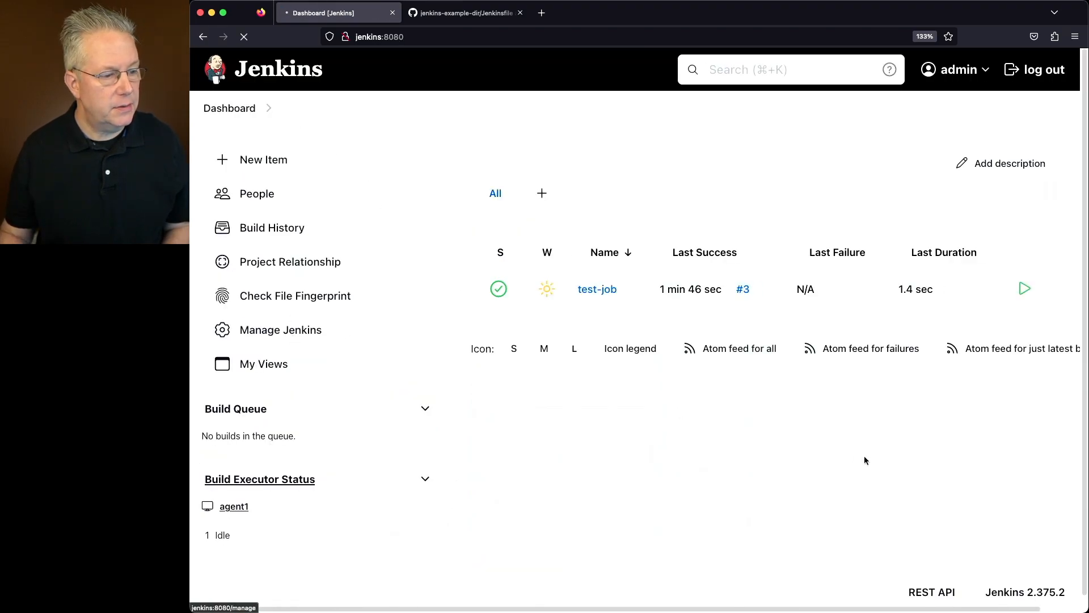
scroll(814, 403, "down", 5)
scroll(813, 404, "down", 5)
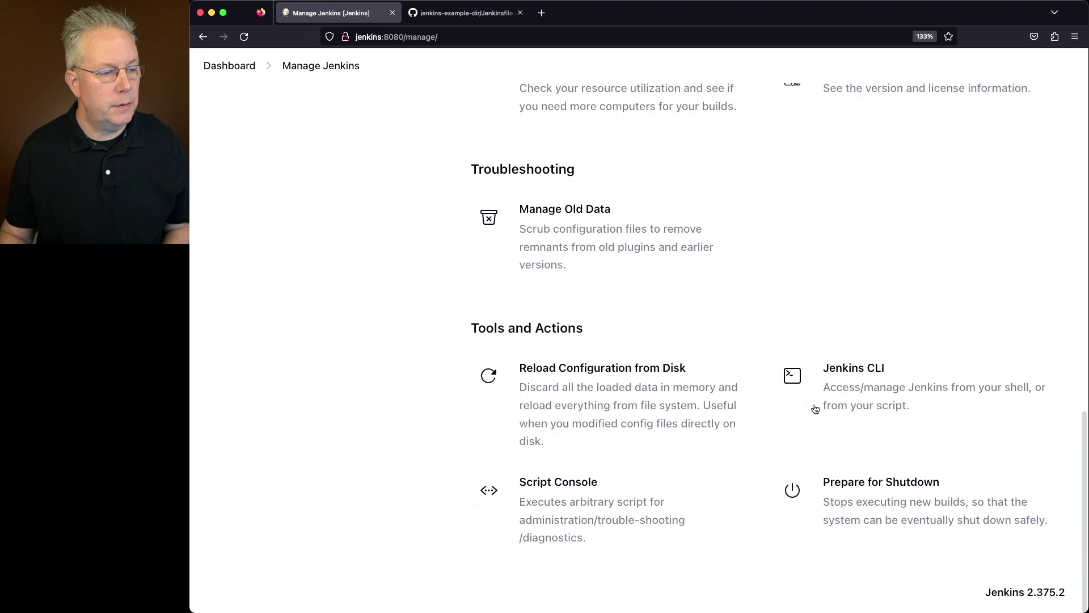
left_click(583, 525)
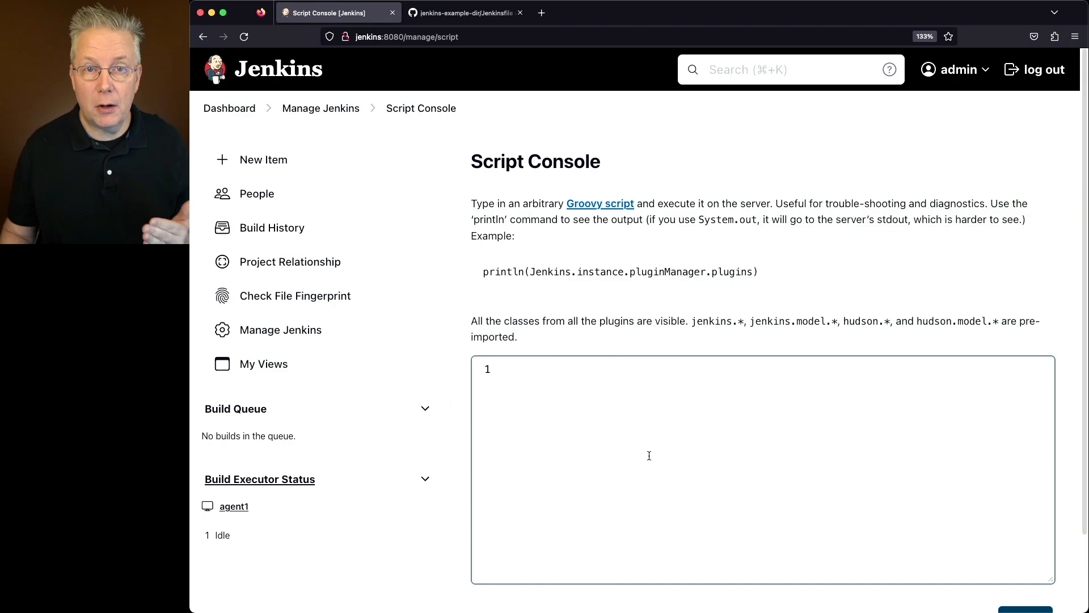
- Paste the Groovy line calling updateNextBuildNumber(42) on test-job into the script box
key("super+Tab")
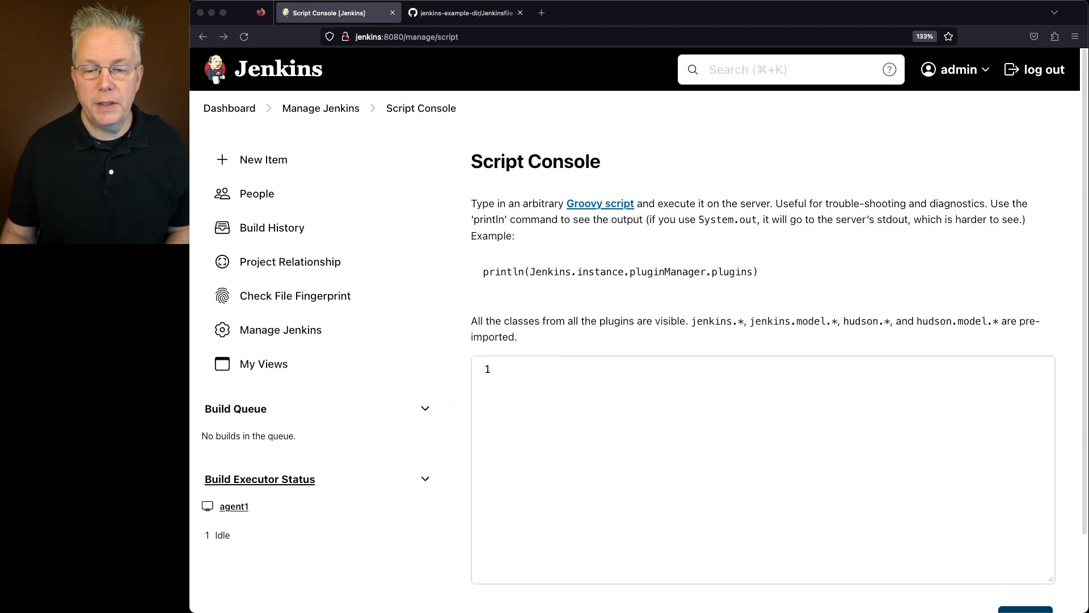
left_click(714, 414)
type("Jenkins.instance.getItemByFullName(\"test-job\").updateNextBuildNumber(42)")
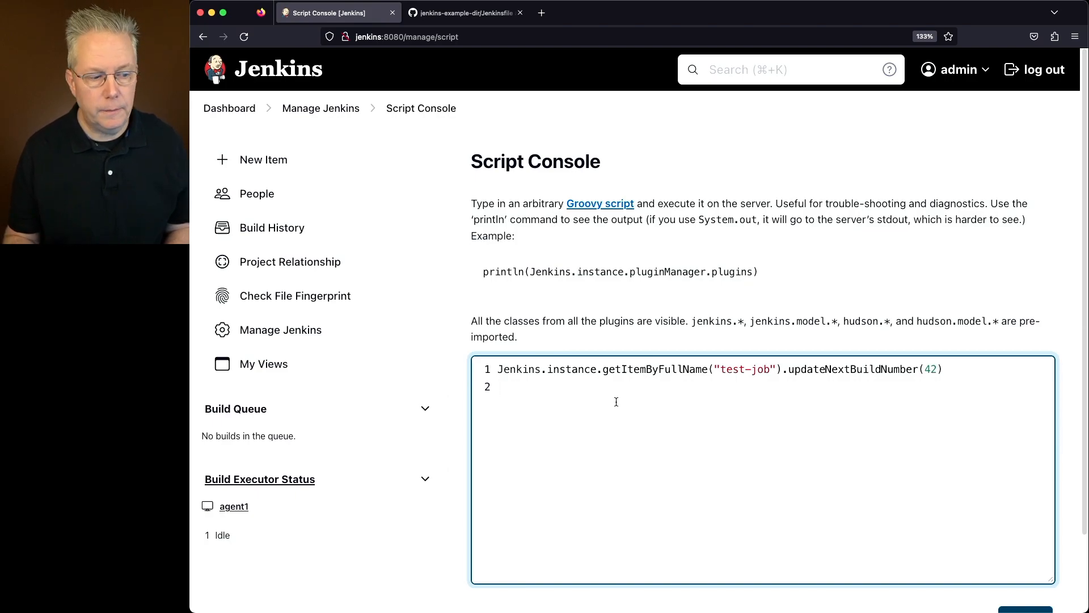
scroll(877, 502, "down", 3)
scroll(877, 536, "up", 3)
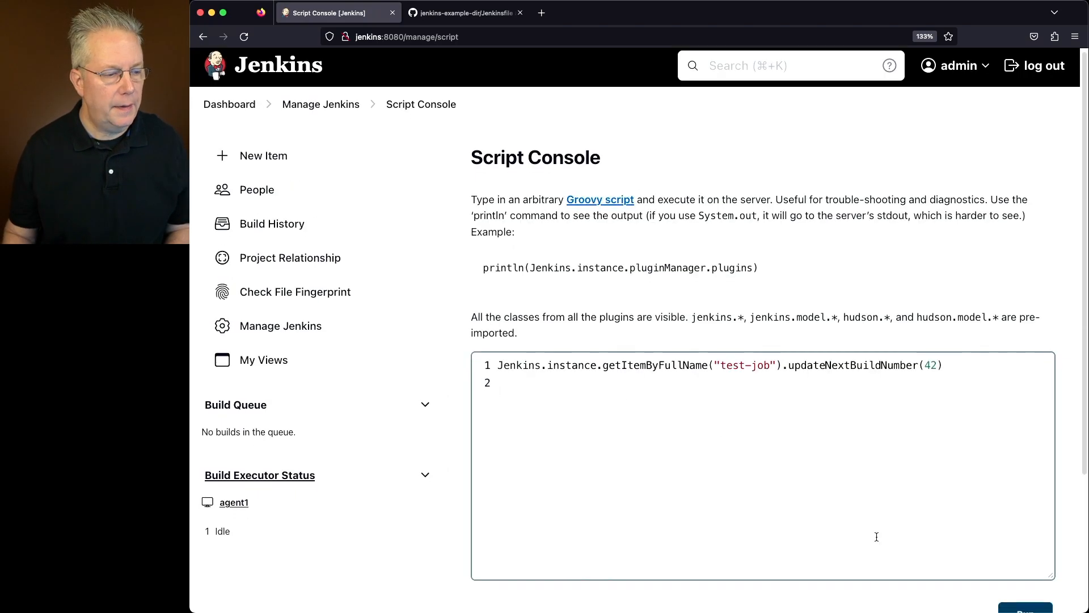
scroll(877, 537, "down", 3)
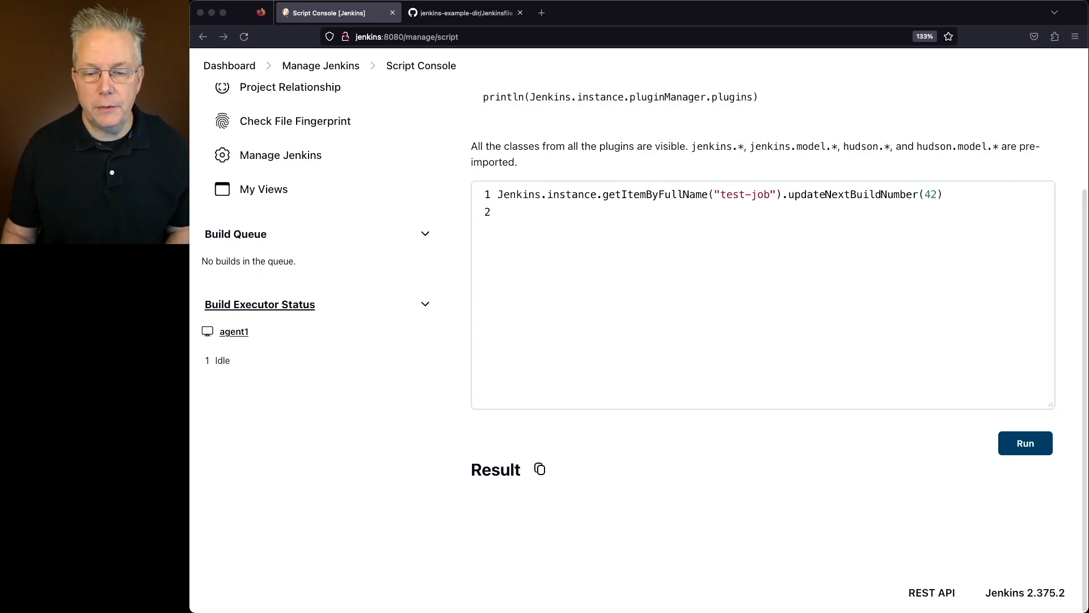
- Replace the script with getNextBuildNumber() for test-job and run it, returning 42
left_click(813, 381)
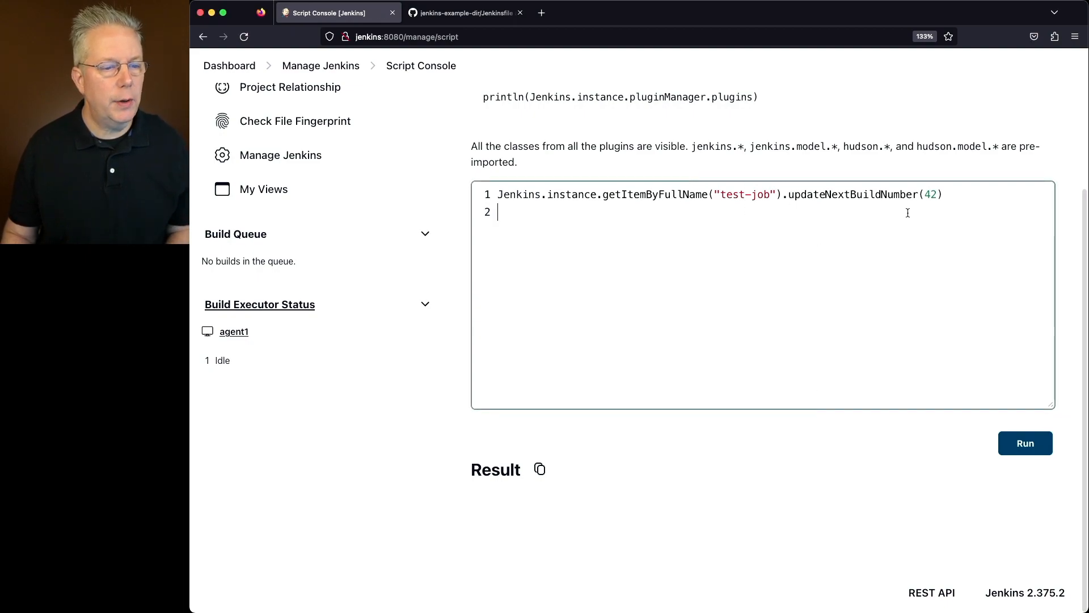
left_click_drag(965, 194, 497, 194)
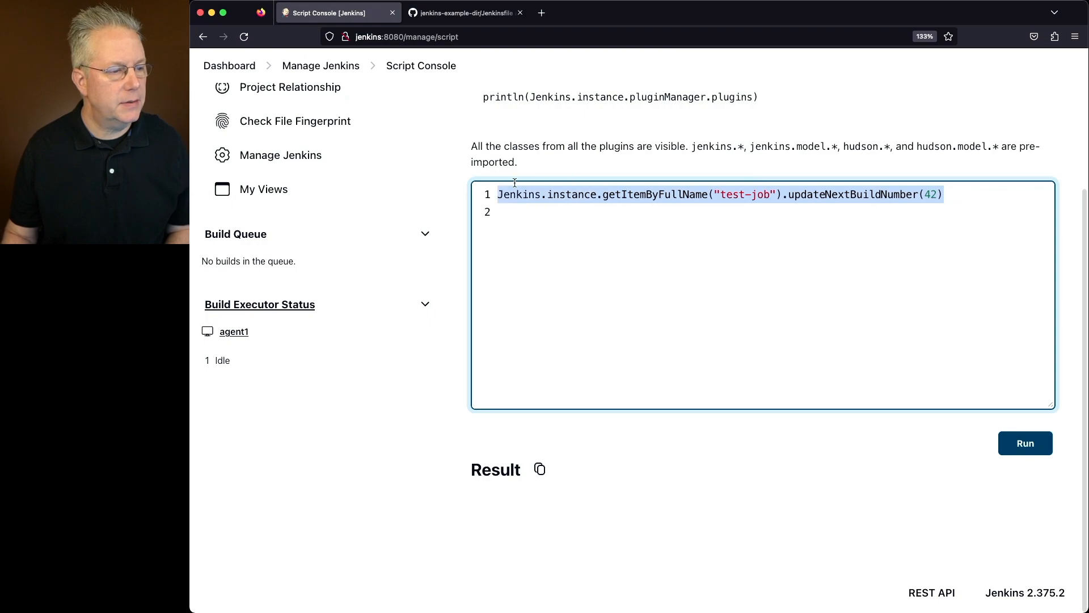
key("BackSpace")
type("Jenkins.instance.getItemByFullName(\"test-job\").getNextBuildNumber()")
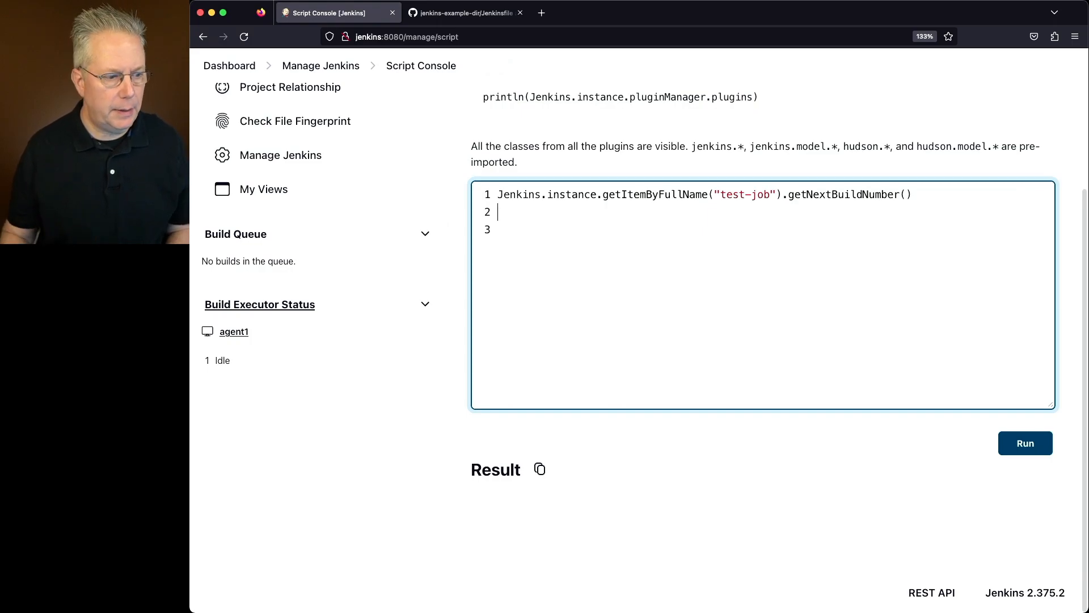
left_click(1026, 444)
scroll(824, 445, "down", 3)
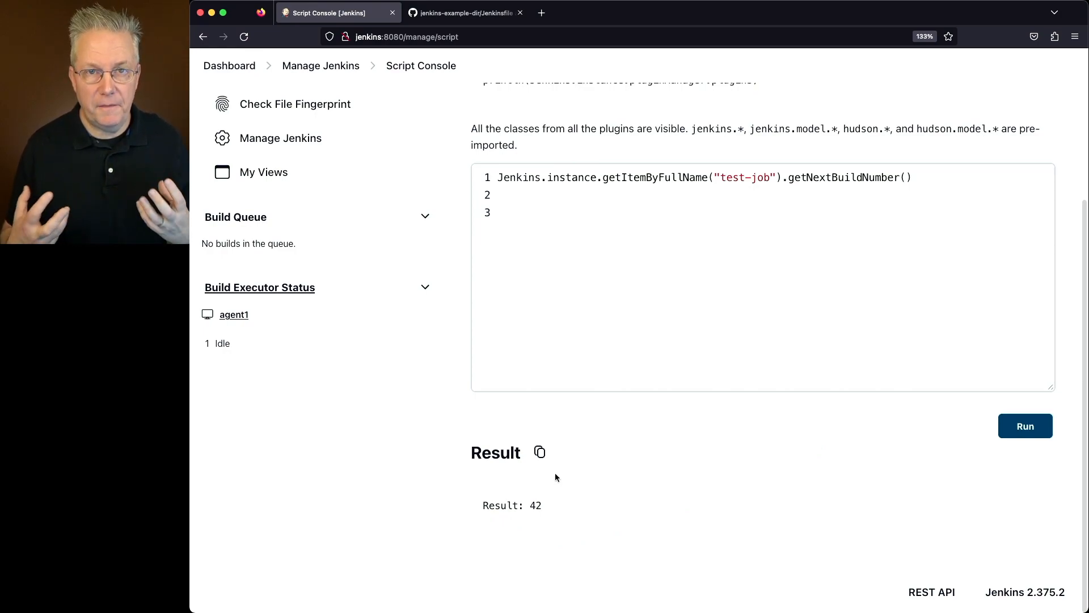
- Build test-job from its page and view the resulting build #42 details
left_click(230, 66)
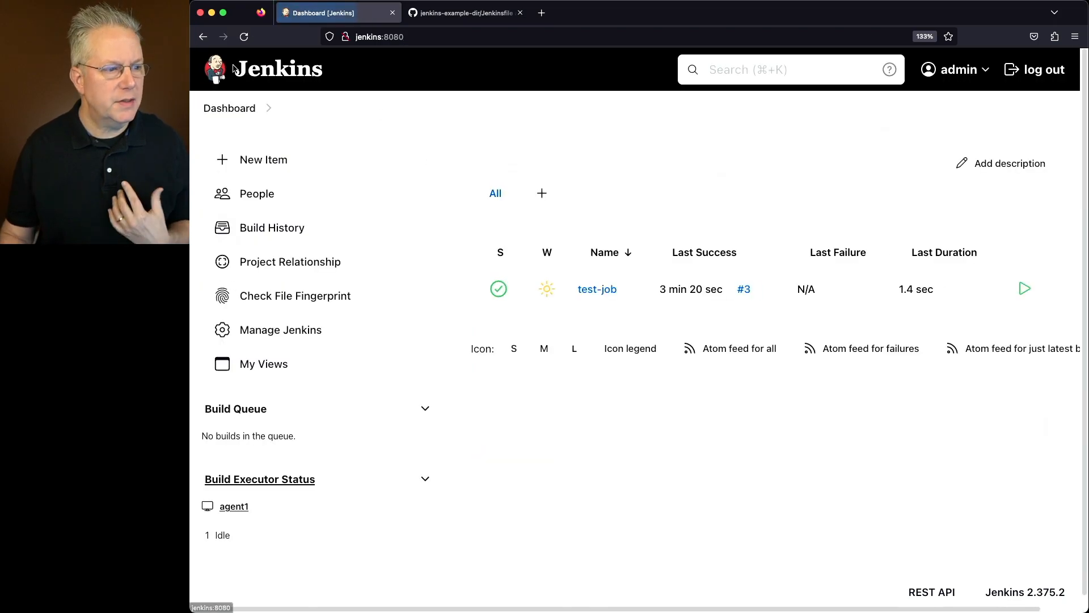
left_click(600, 290)
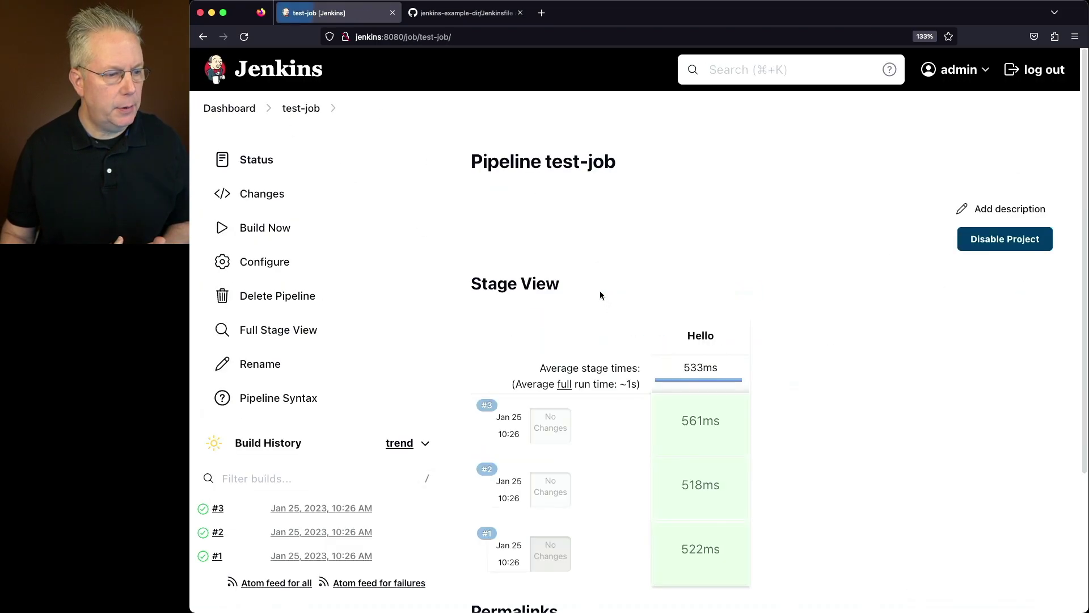
left_click(264, 228)
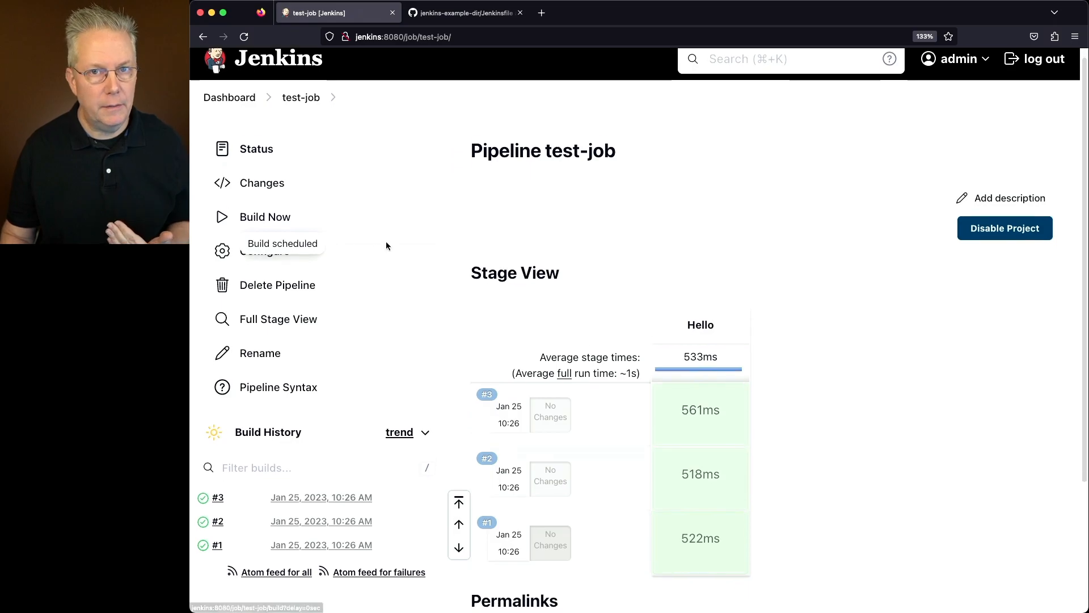
scroll(384, 247, "down", 3)
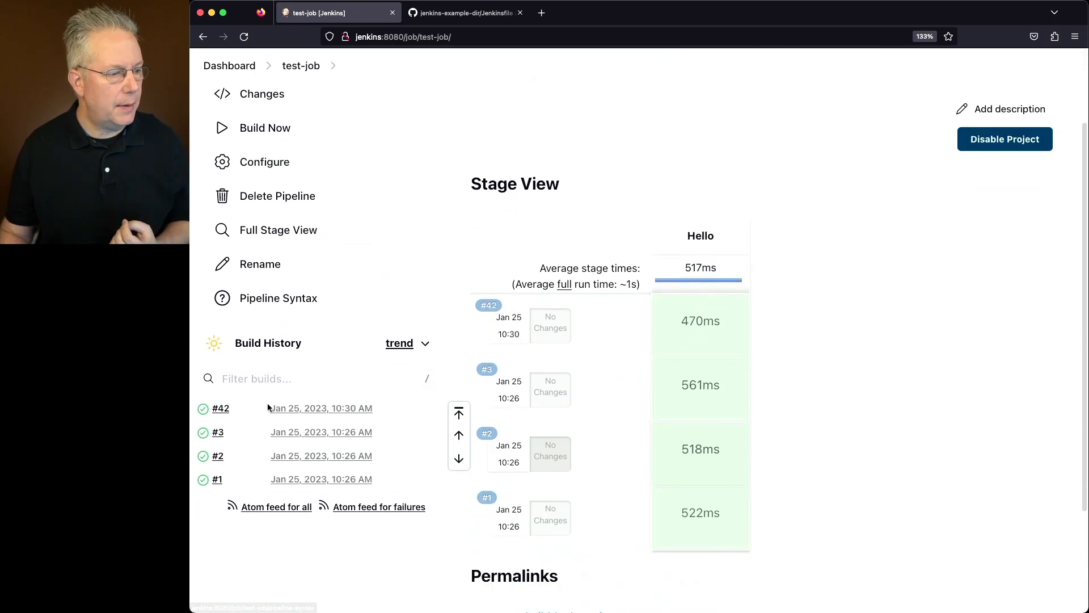
left_click(221, 409)
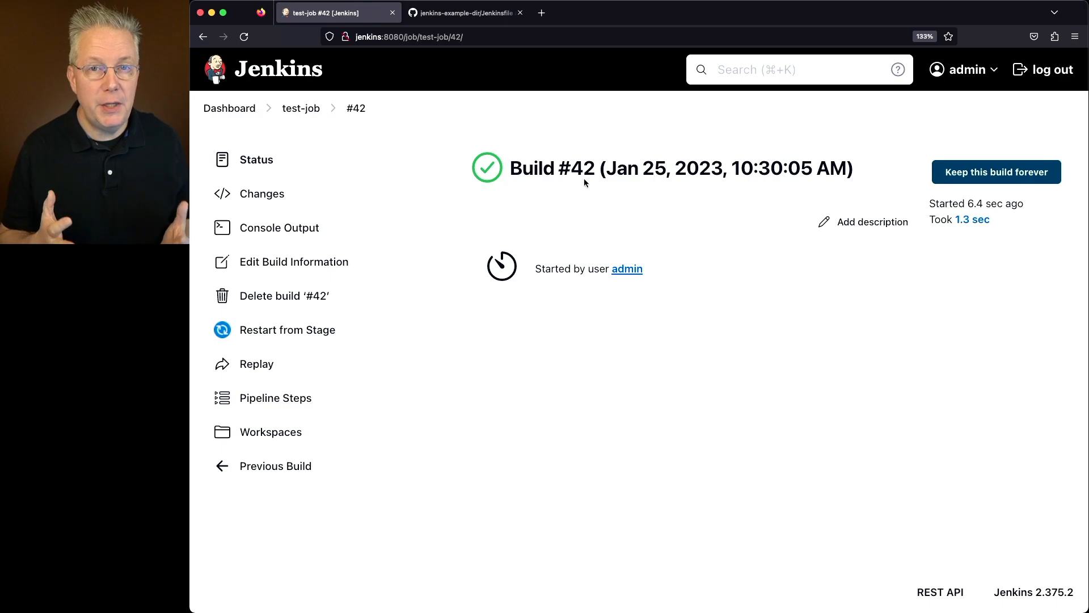
left_click(298, 108)
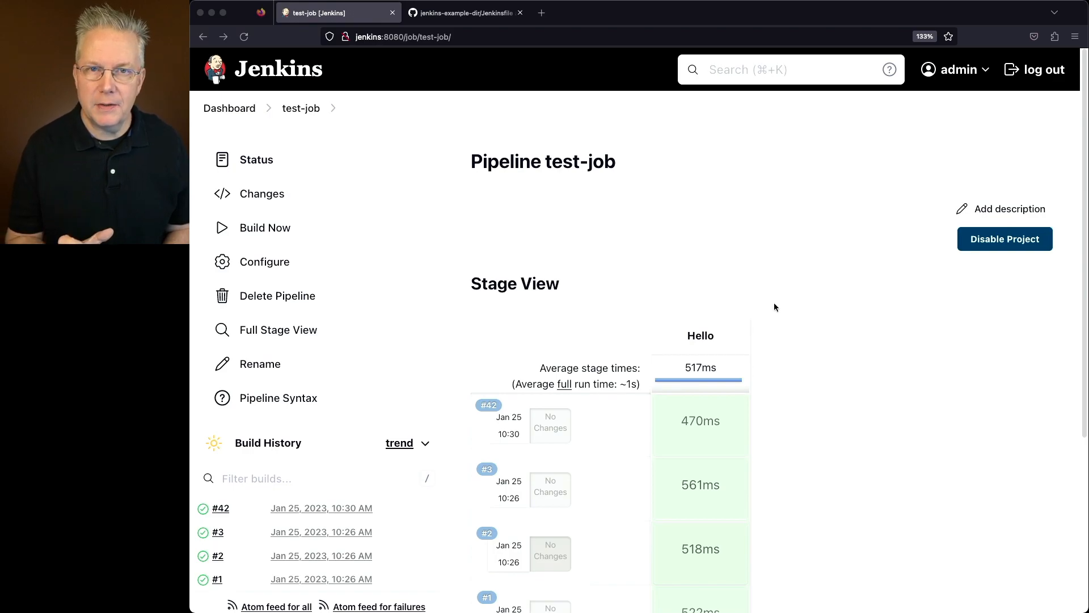
- Run a Script Console script deleting each test-job build and calling updateNextBuildNumber(1)
left_click(226, 108)
left_click(281, 329)
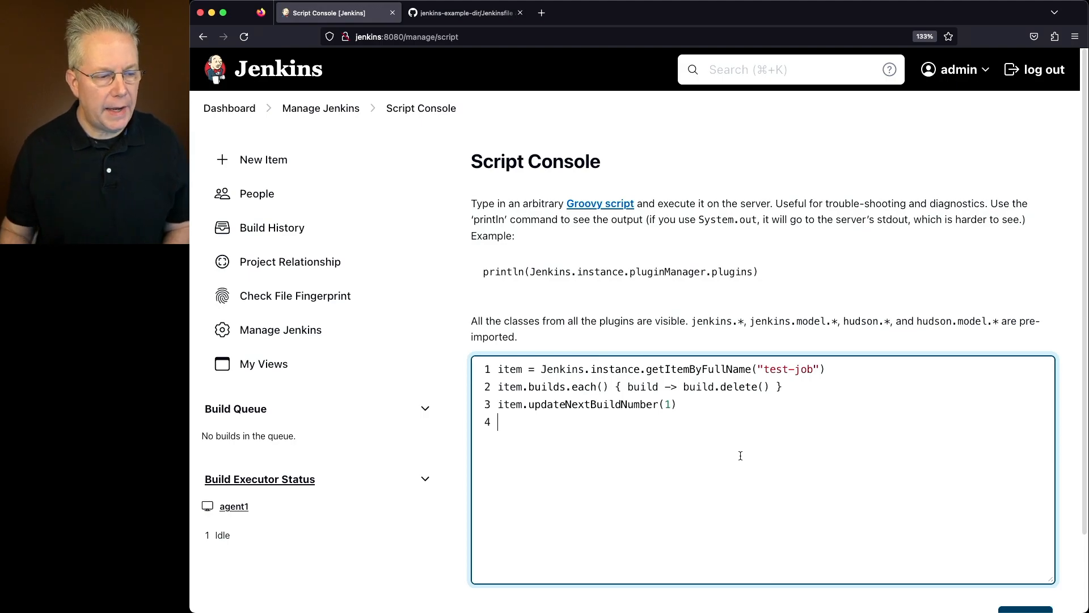
double_click(542, 387)
left_click_drag(572, 386, 610, 386)
left_click_drag(684, 387, 766, 386)
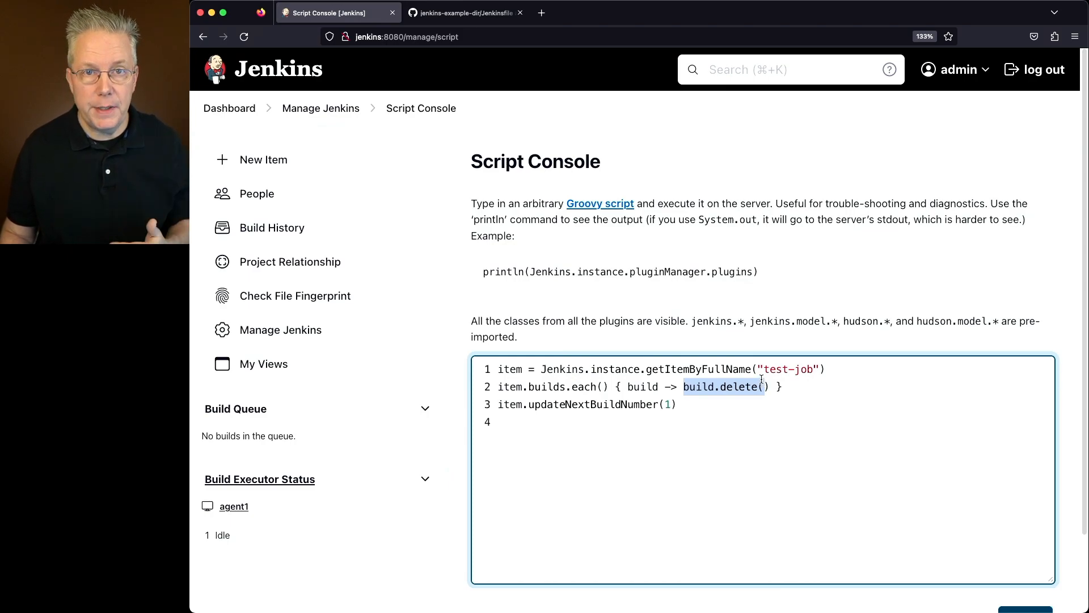
left_click_drag(530, 405, 649, 405)
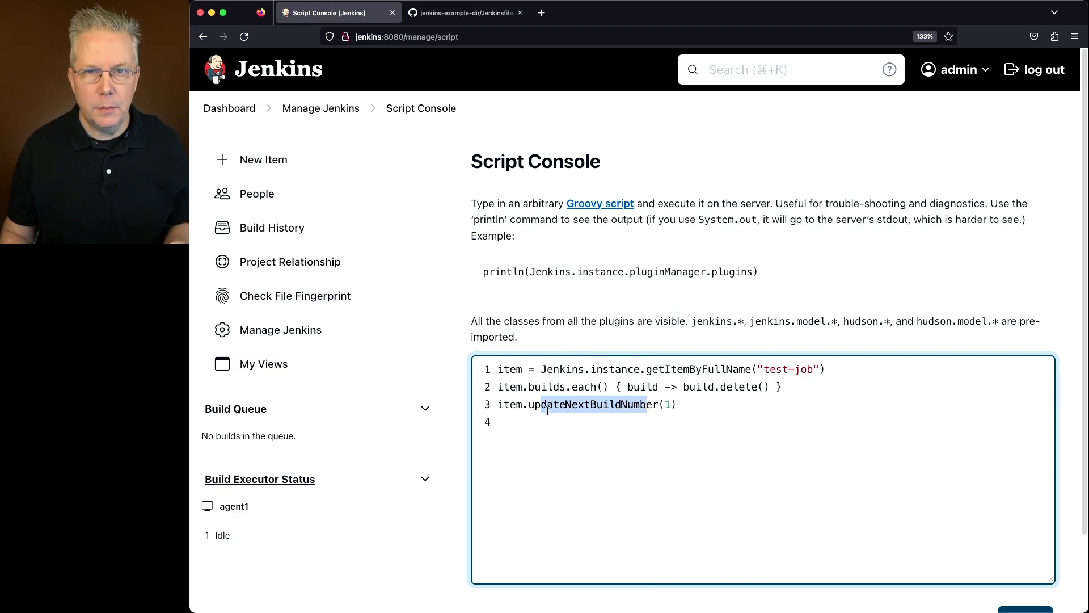
scroll(684, 419, "down", 2)
type("item.getNextBuildNumber()")
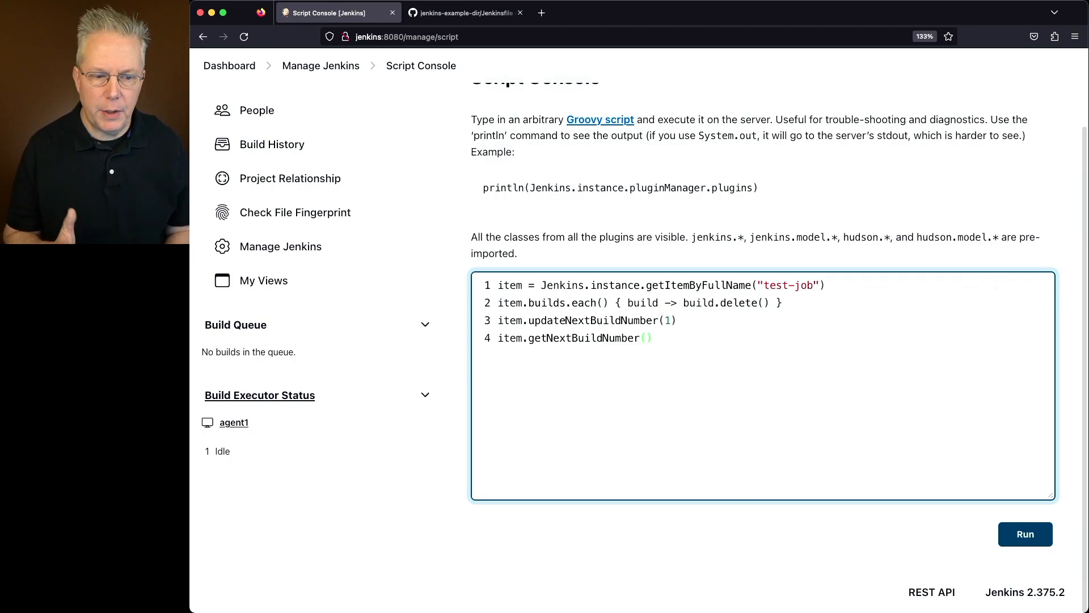
left_click(1007, 530)
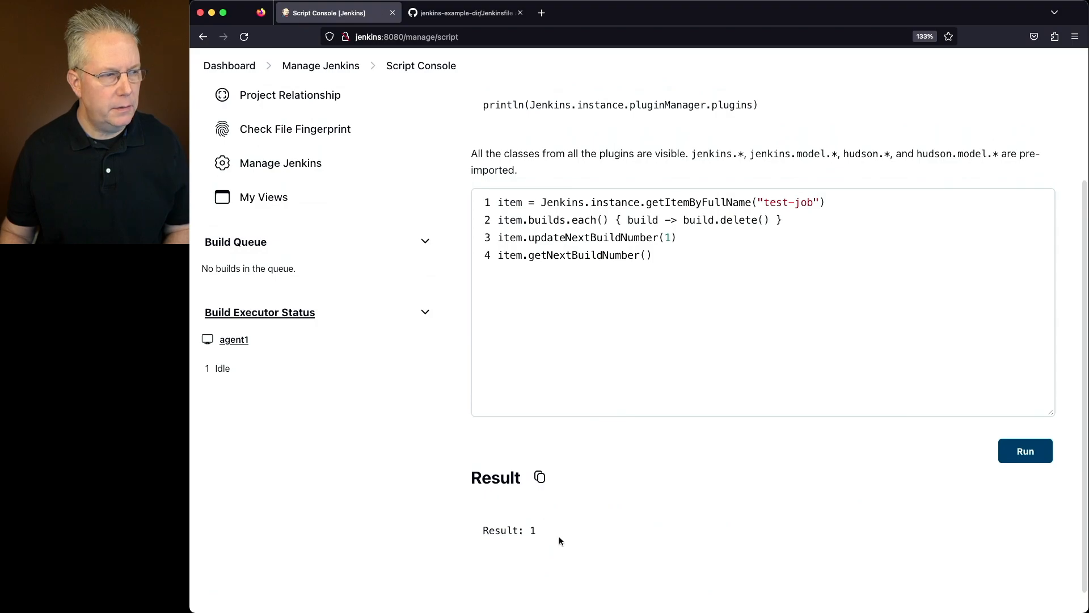
- Return to the Dashboard and reopen test-job, now showing Not built
left_click(230, 66)
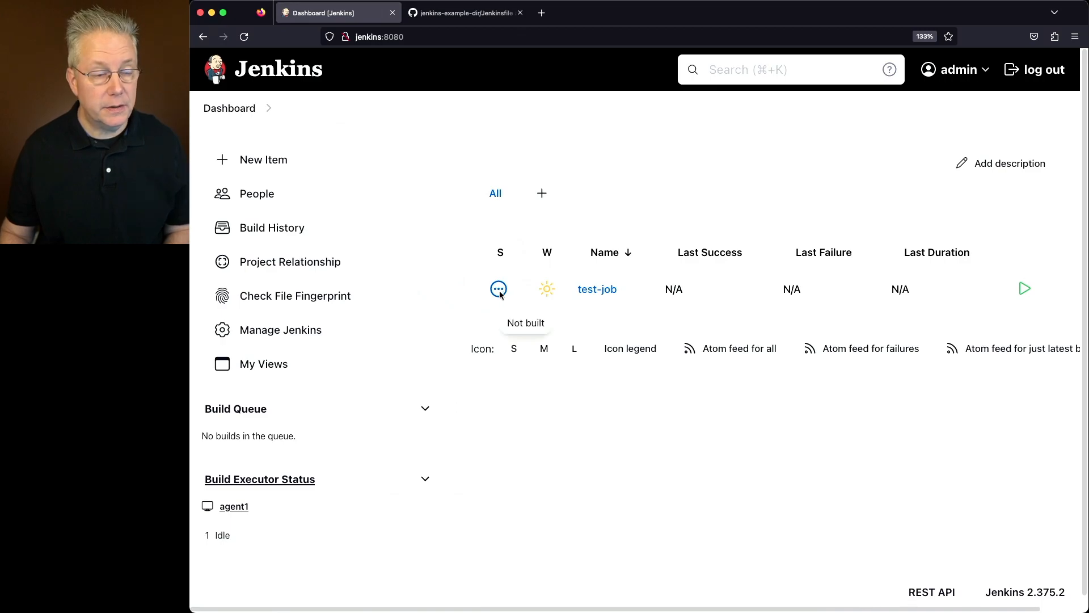
left_click(597, 289)
scroll(544, 283, "down", 1)
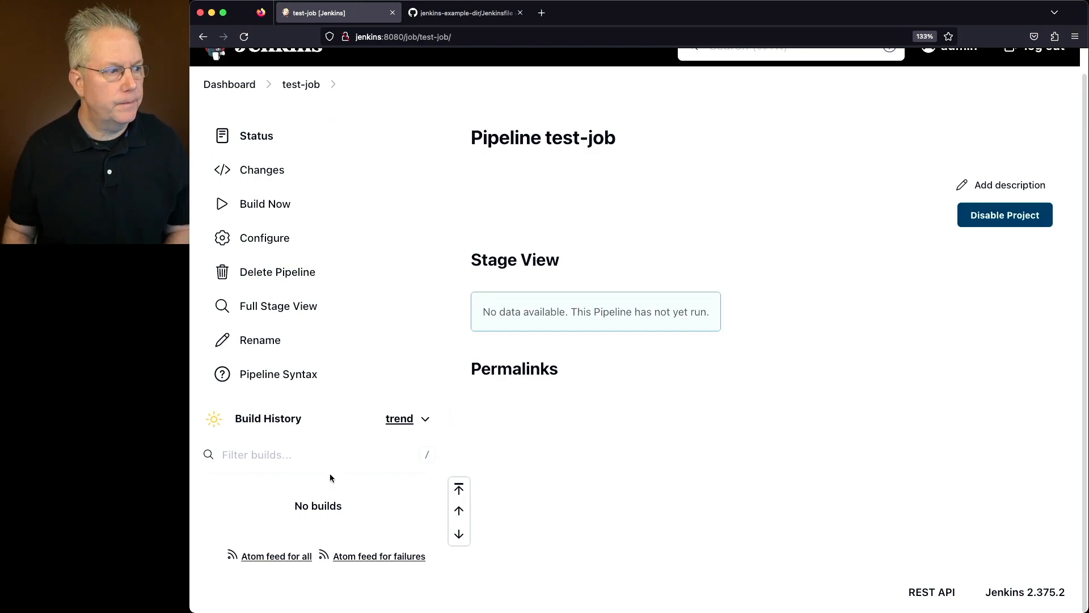
- Build test-job again and view build #1's console output ending in SUCCESS
left_click(265, 203)
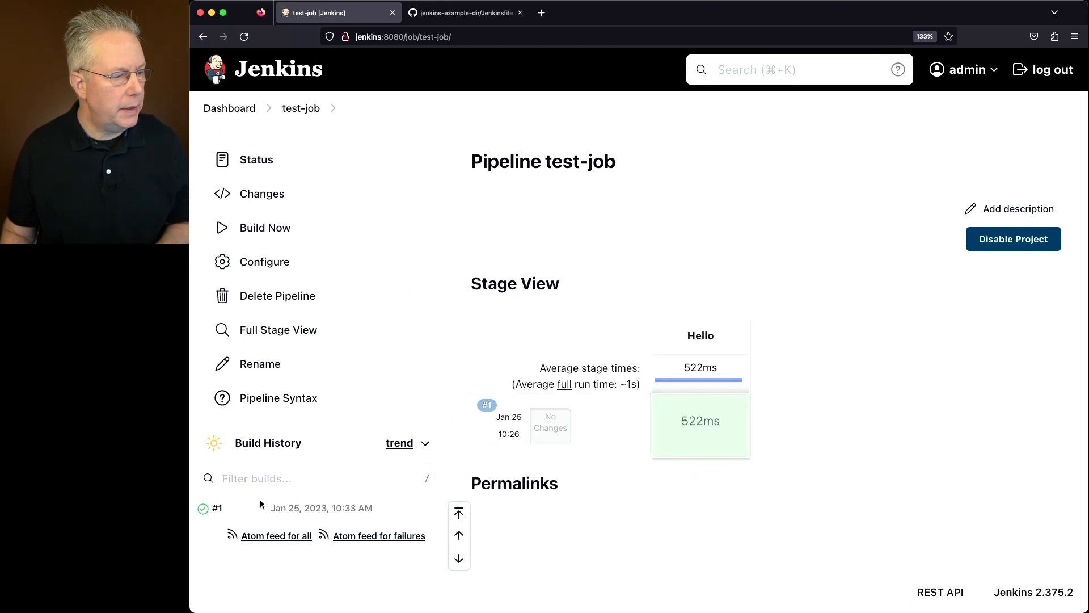
left_click(204, 509)
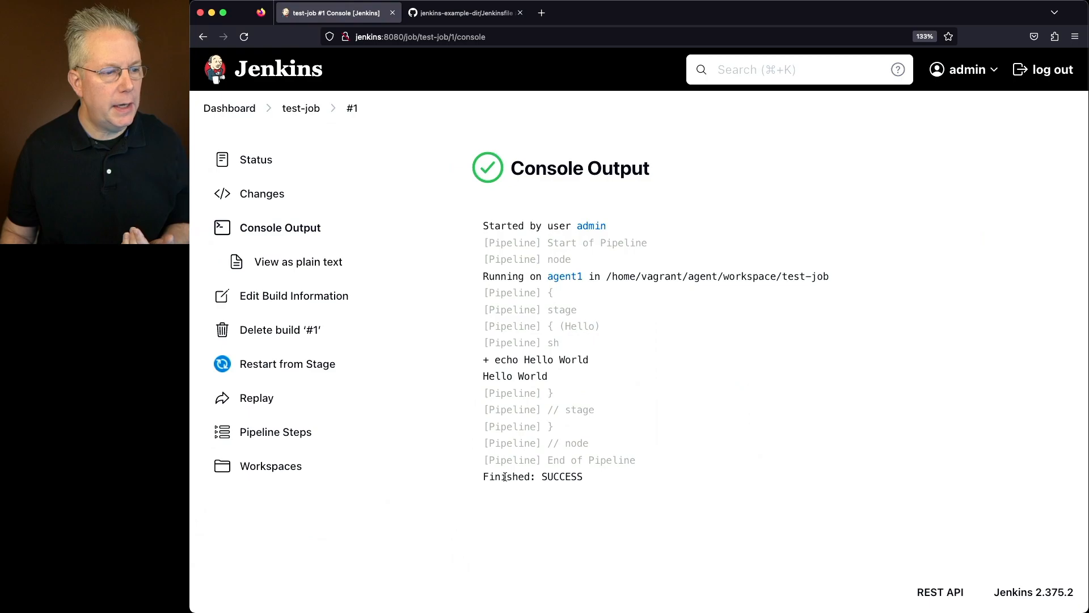